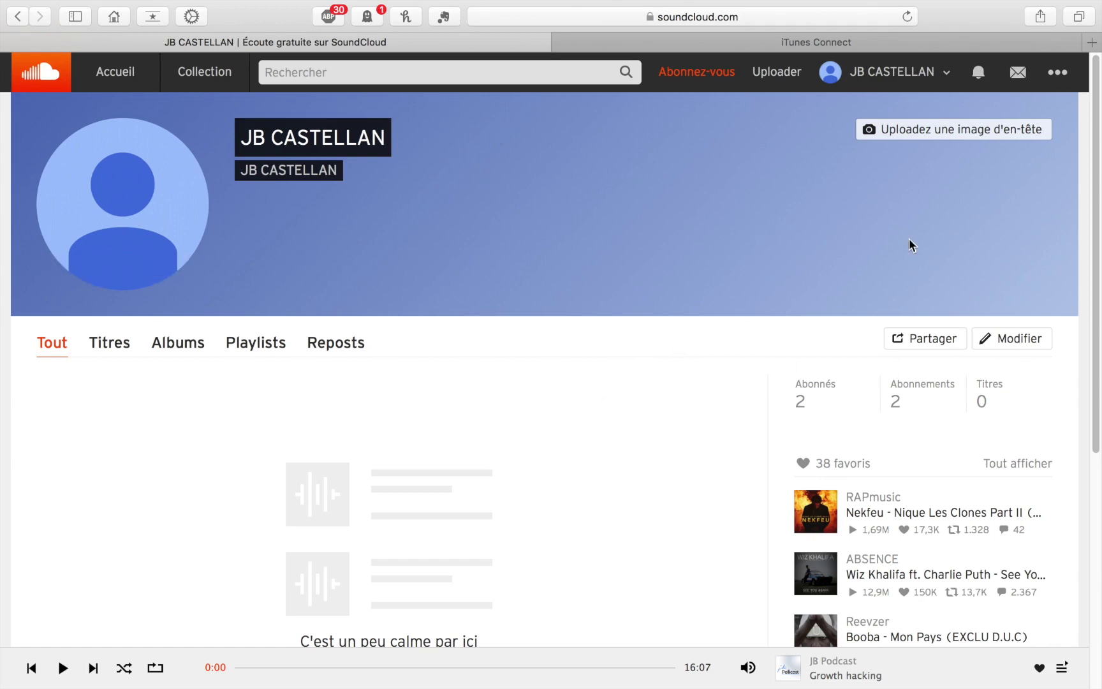
pyautogui.click(1019, 340)
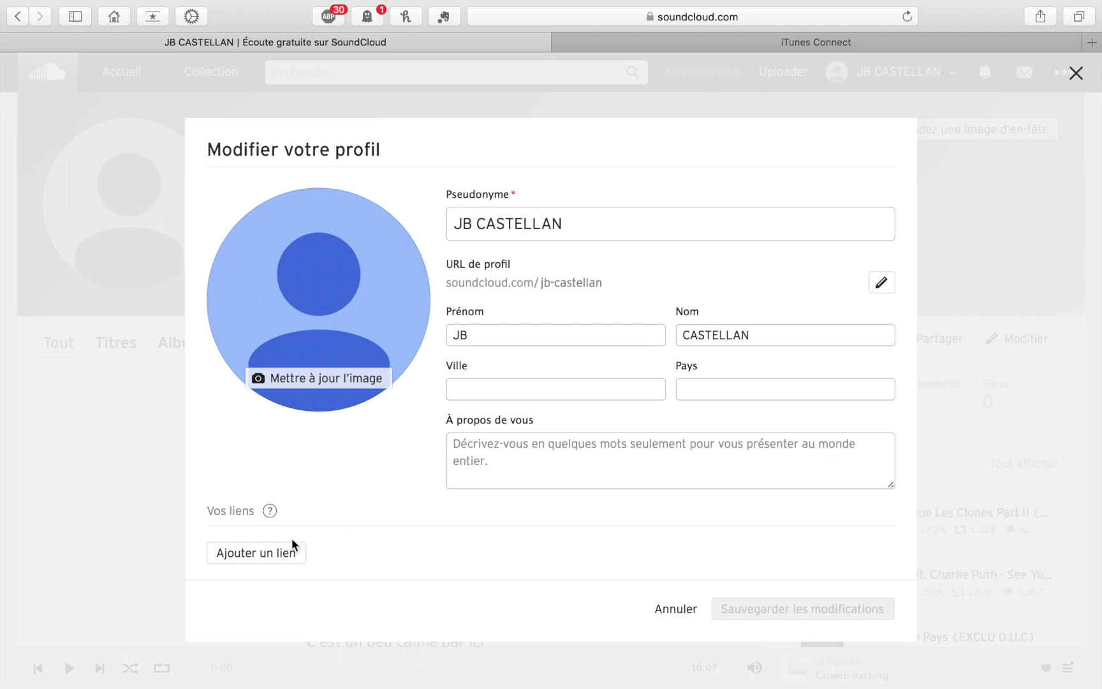
pyautogui.click(273, 552)
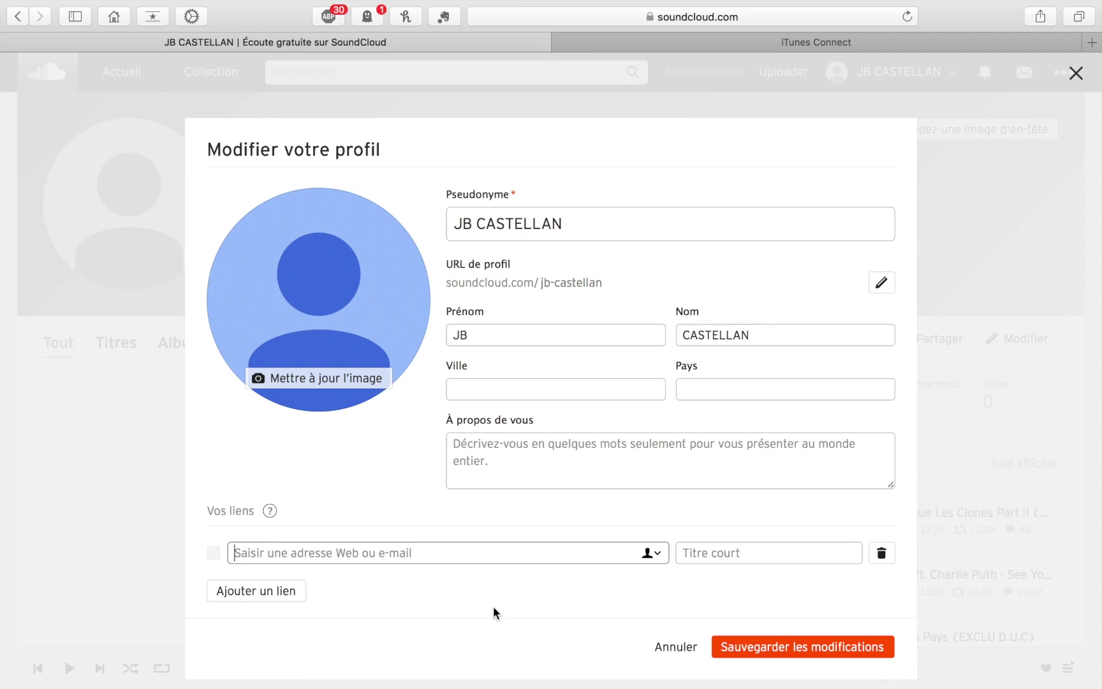
pyautogui.click(676, 648)
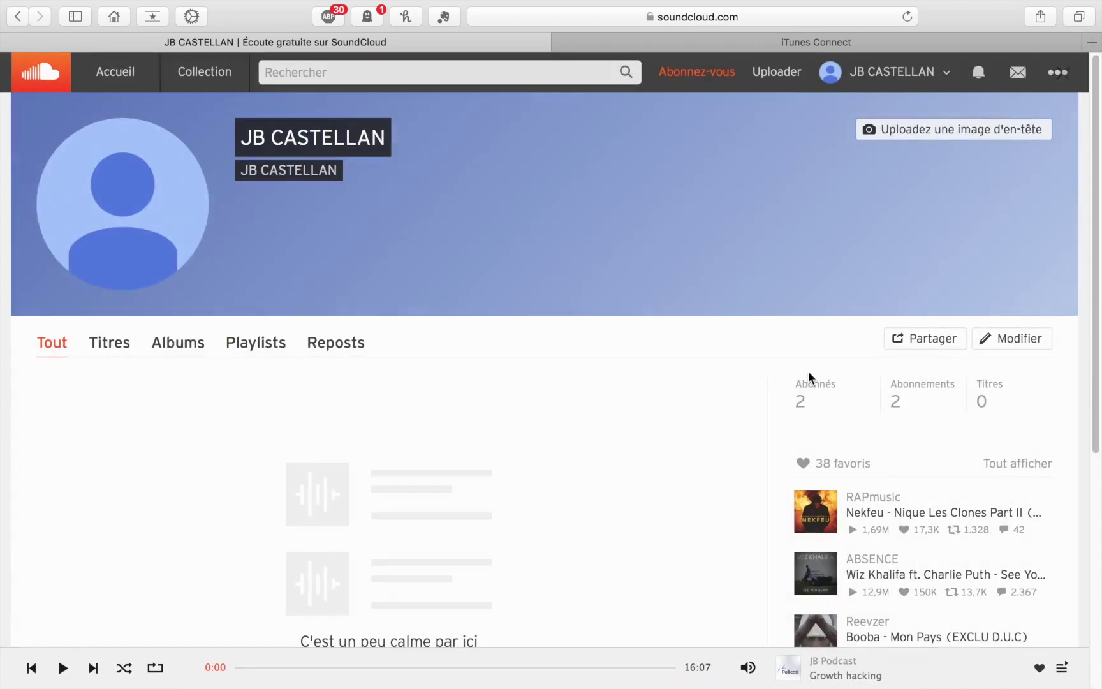
# Step: Open the content settings of the SoundCloud account, where the RSS feed options are managed
pyautogui.click(1056, 73)
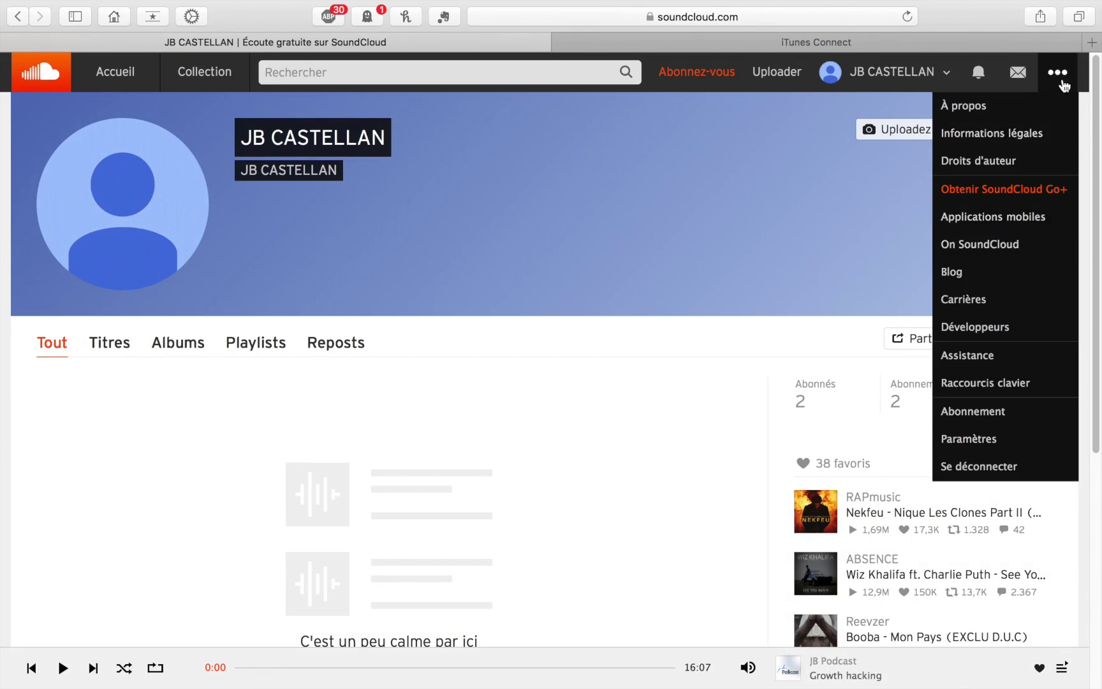
pyautogui.click(978, 439)
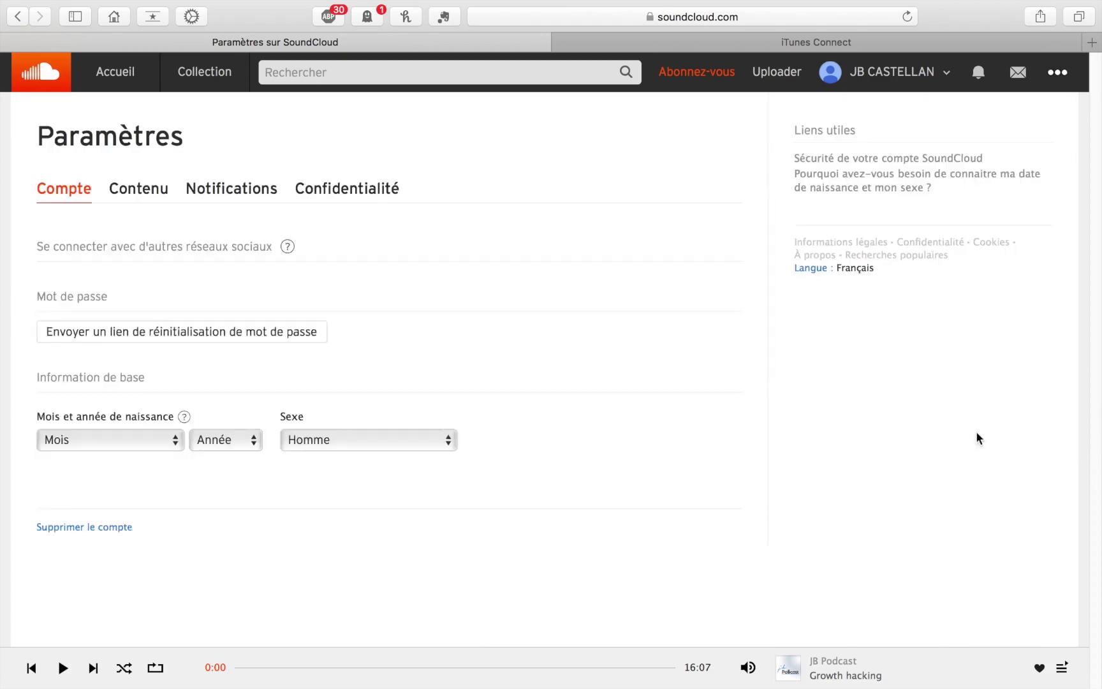
pyautogui.click(148, 198)
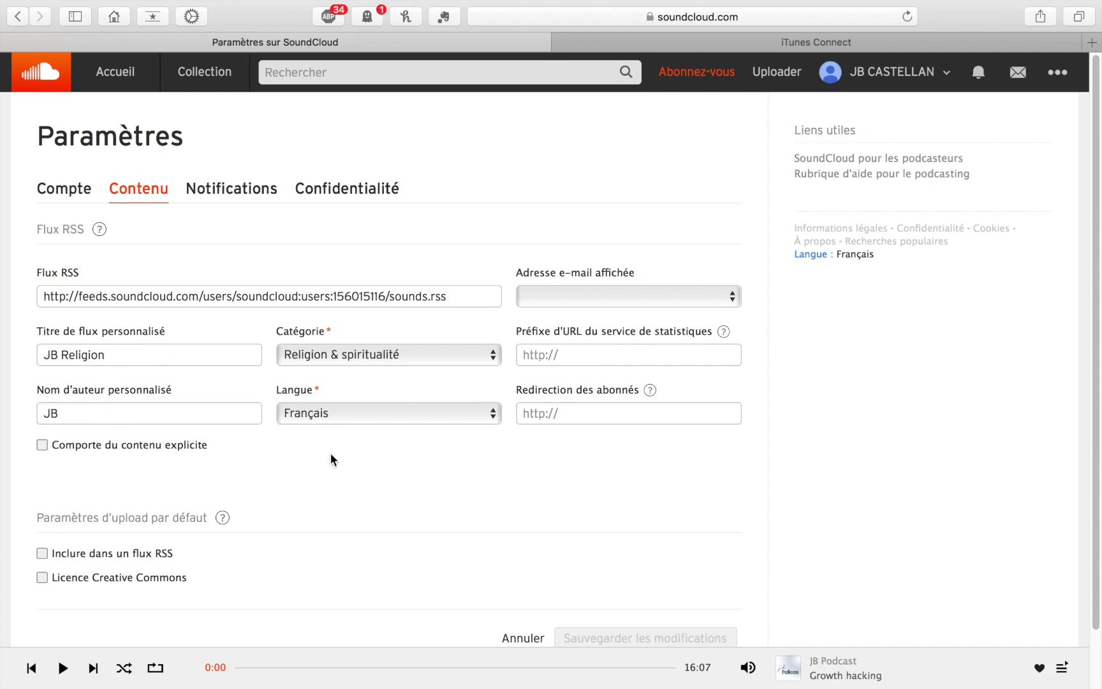
# Step: Review the feed category choices, enable including uploads in the RSS feed by default, and save the changes
pyautogui.click(334, 359)
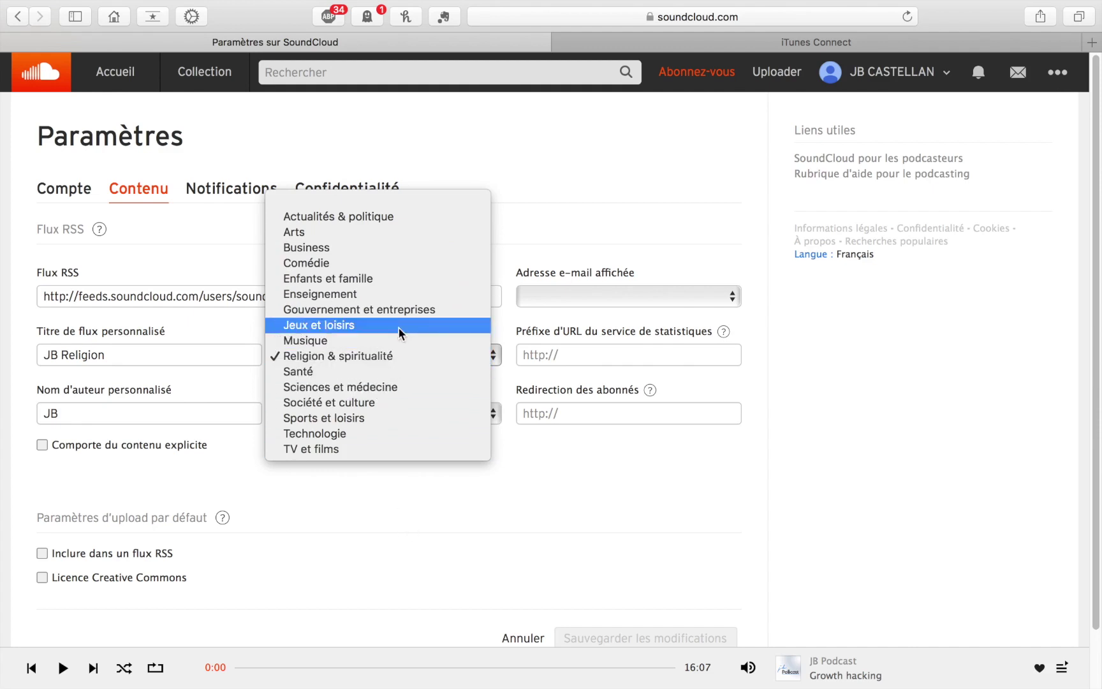
pyautogui.click(407, 492)
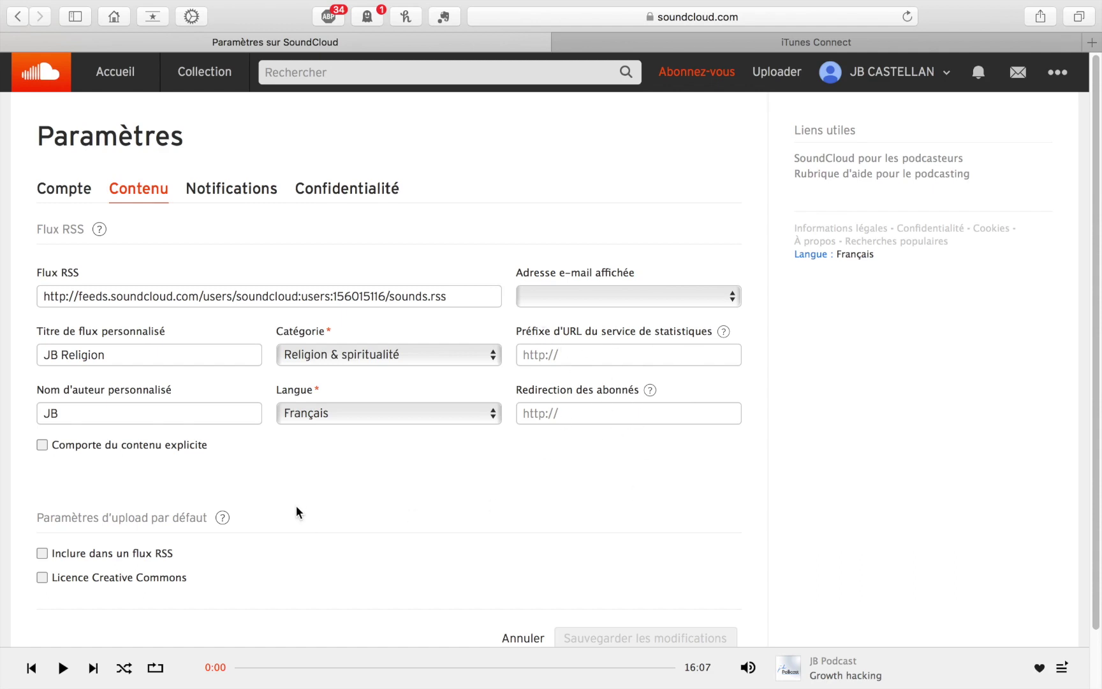
pyautogui.click(42, 553)
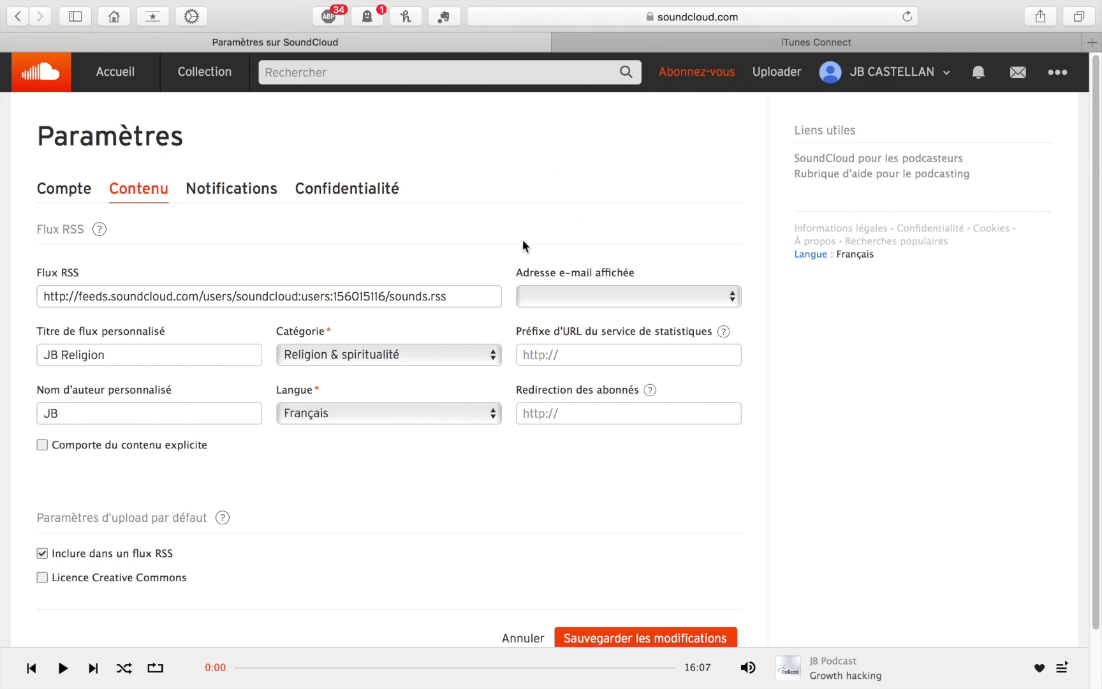
pyautogui.click(583, 634)
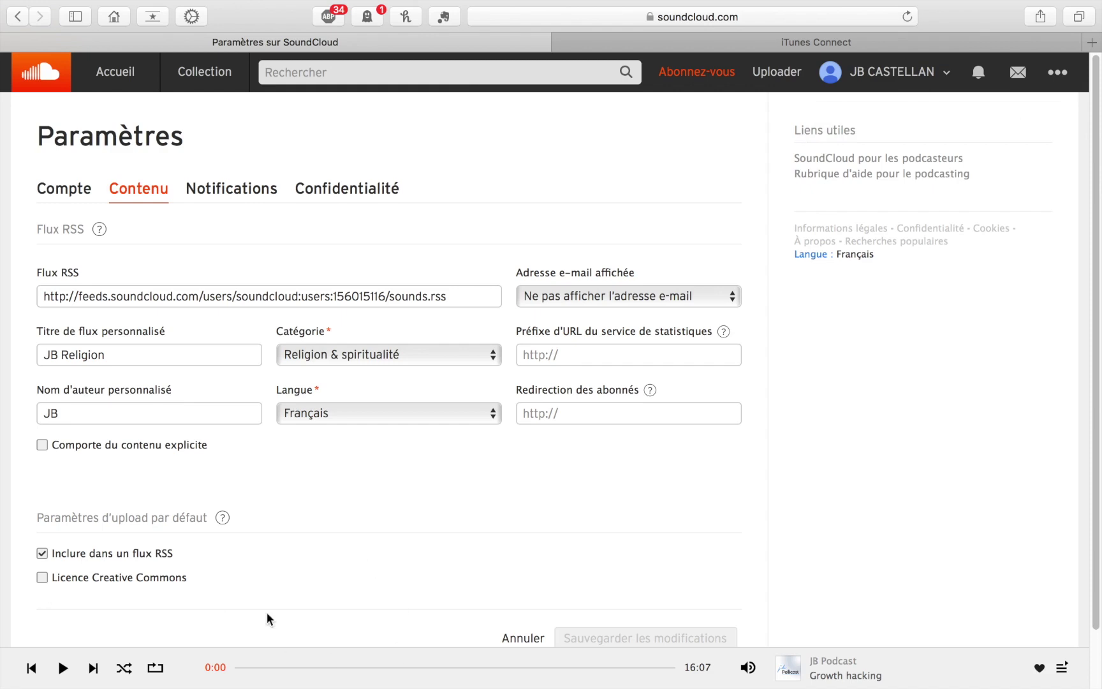
# Step: Select the full RSS feed URL in the content settings
pyautogui.moveTo(427, 663)
pyautogui.click(361, 296)
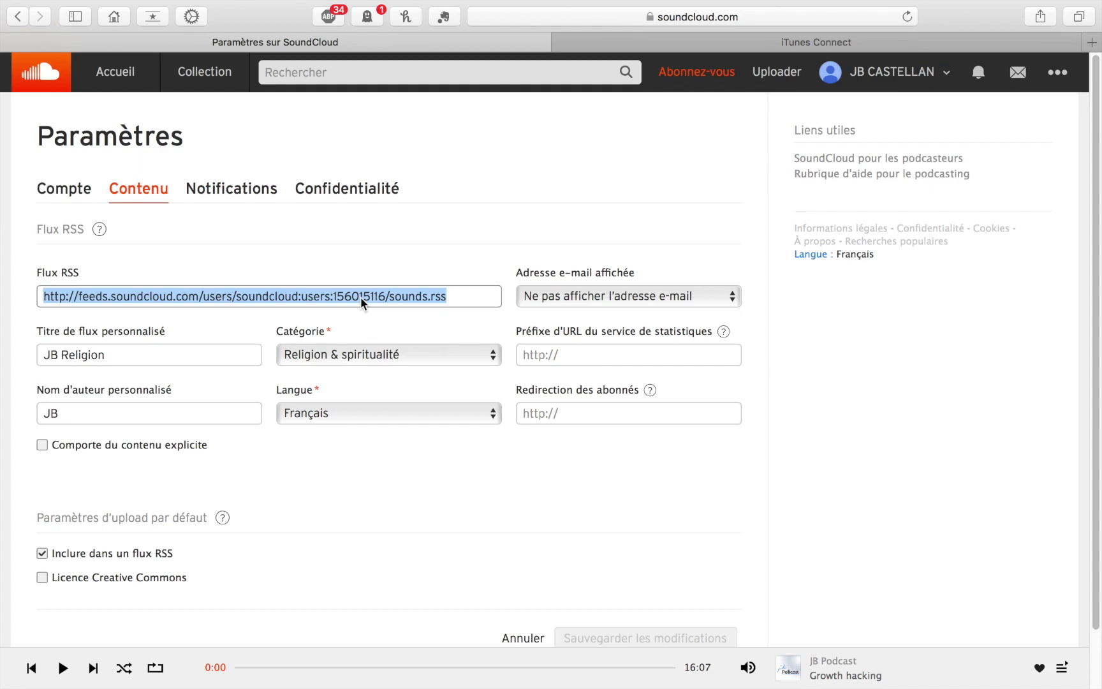
# Step: Switch to Chrome and examine JB Podcast's feed URL and status in Podcasts Connect, returning to its SoundCloud profile
pyautogui.click(715, 41)
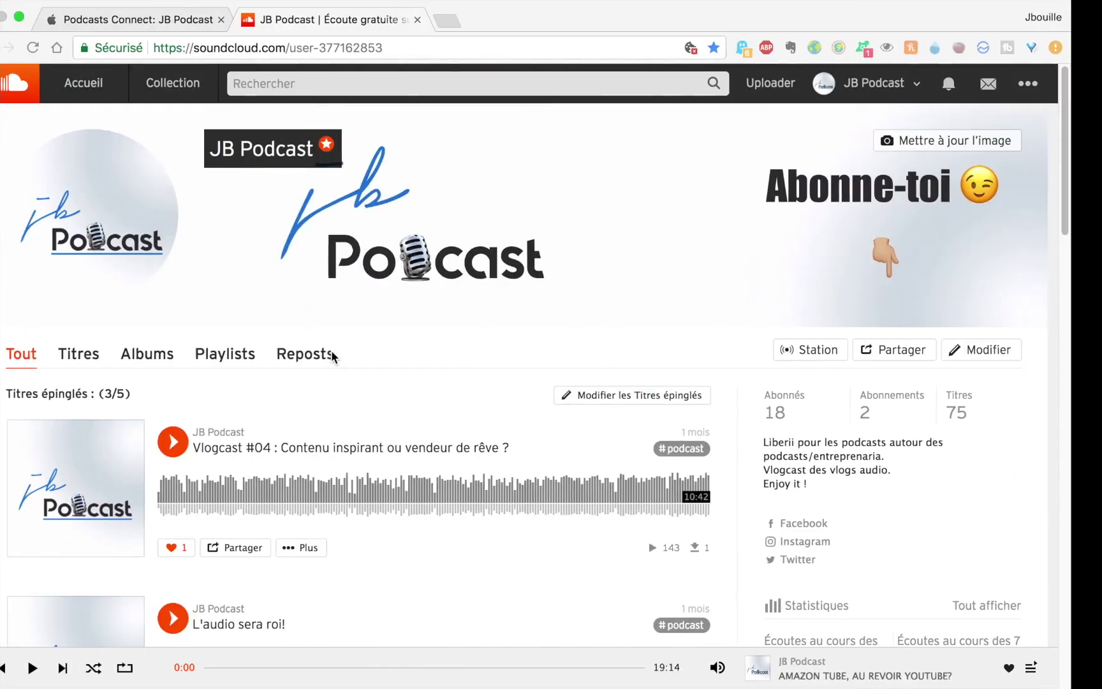
pyautogui.click(192, 21)
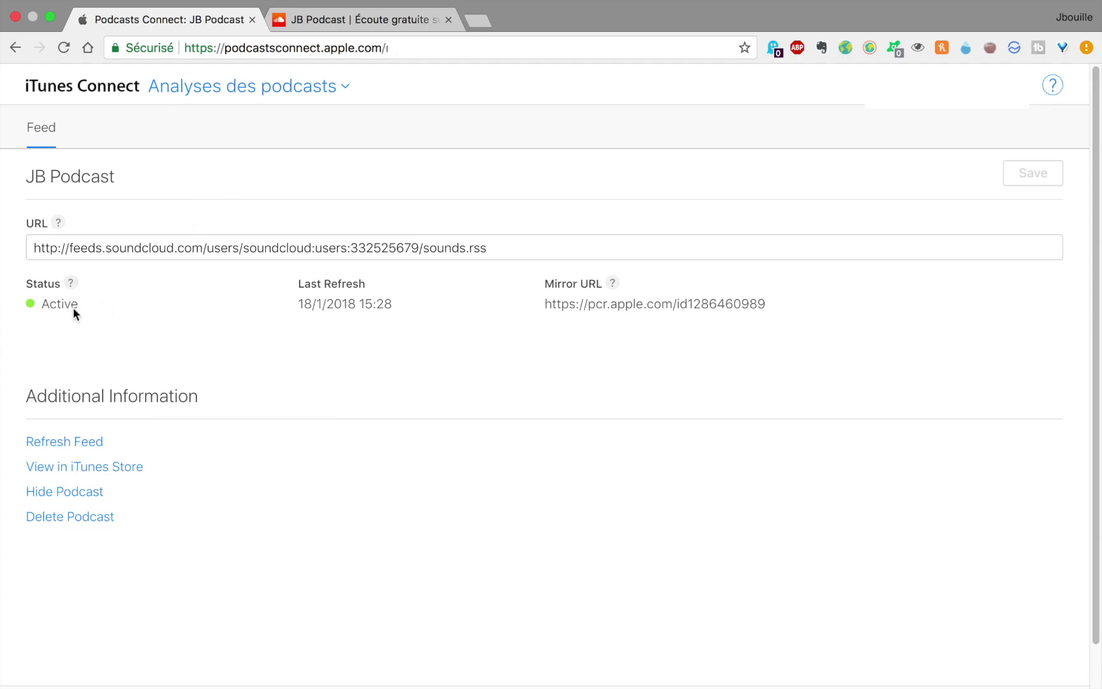
pyautogui.moveTo(73, 285)
pyautogui.click(341, 20)
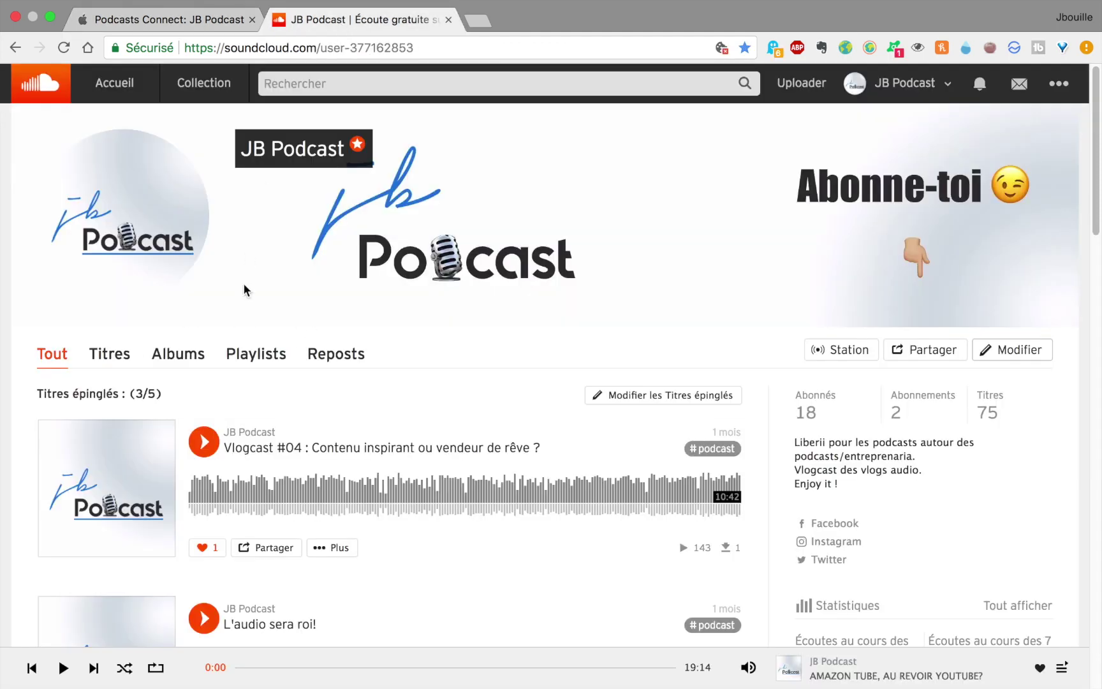
# Step: Switch back to the SoundCloud settings in Safari and open the page for uploading audio files
pyautogui.hotkey('ctrl', 'Right')
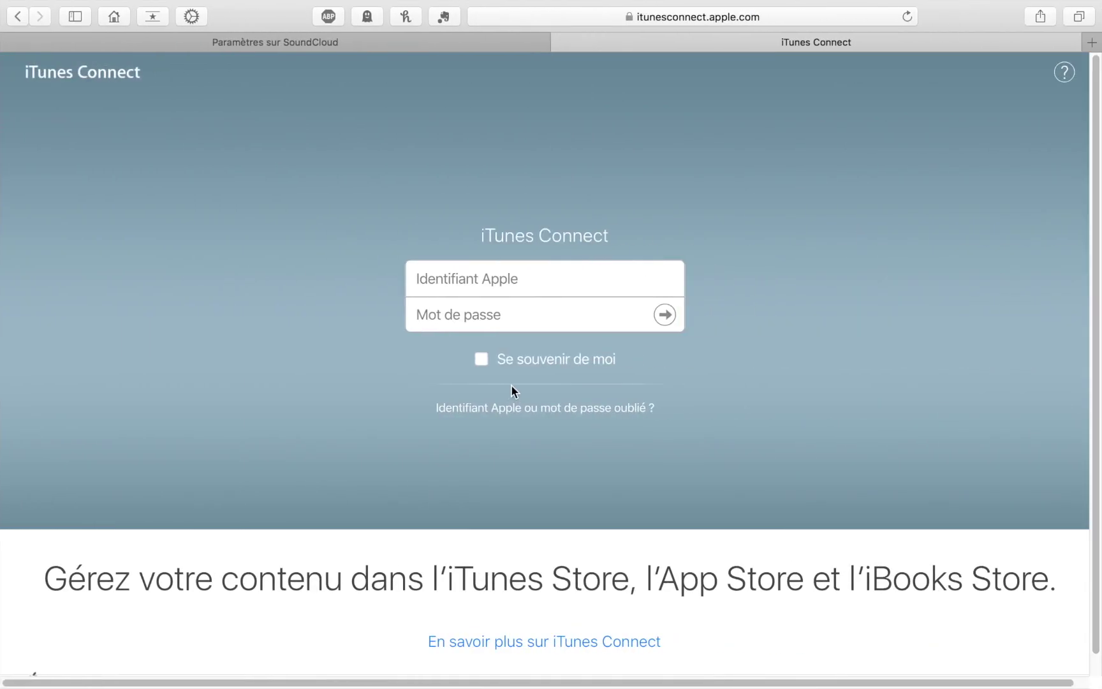
pyautogui.click(409, 47)
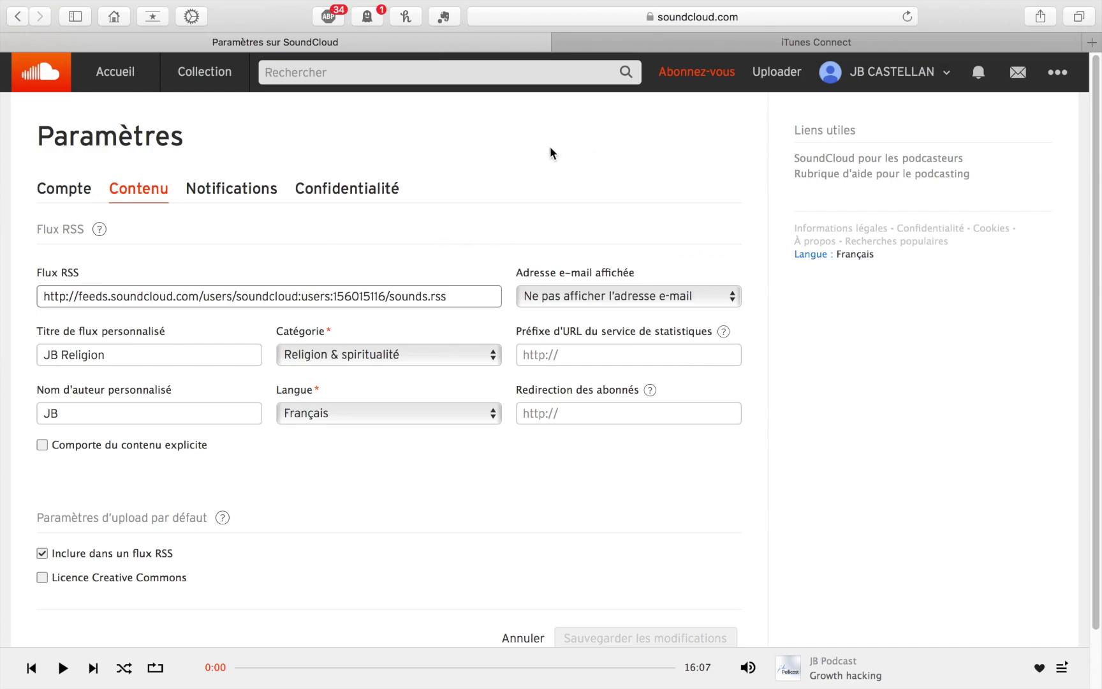
pyautogui.click(789, 75)
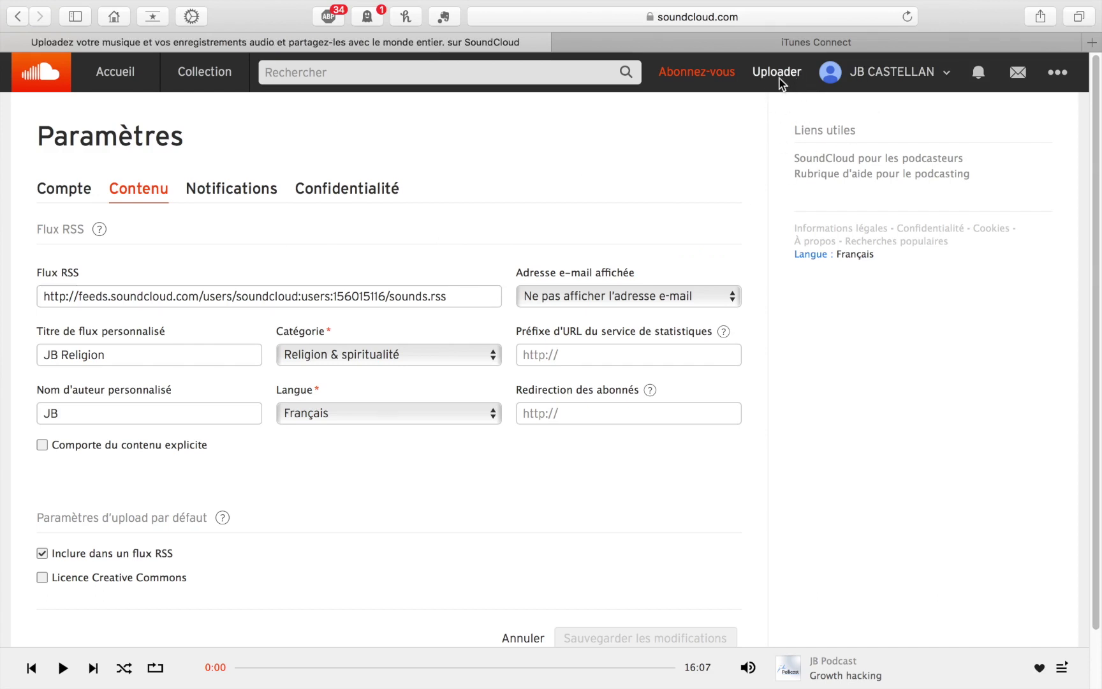
# Step: Leave the upload page and reopen the account's content settings
pyautogui.click(1058, 75)
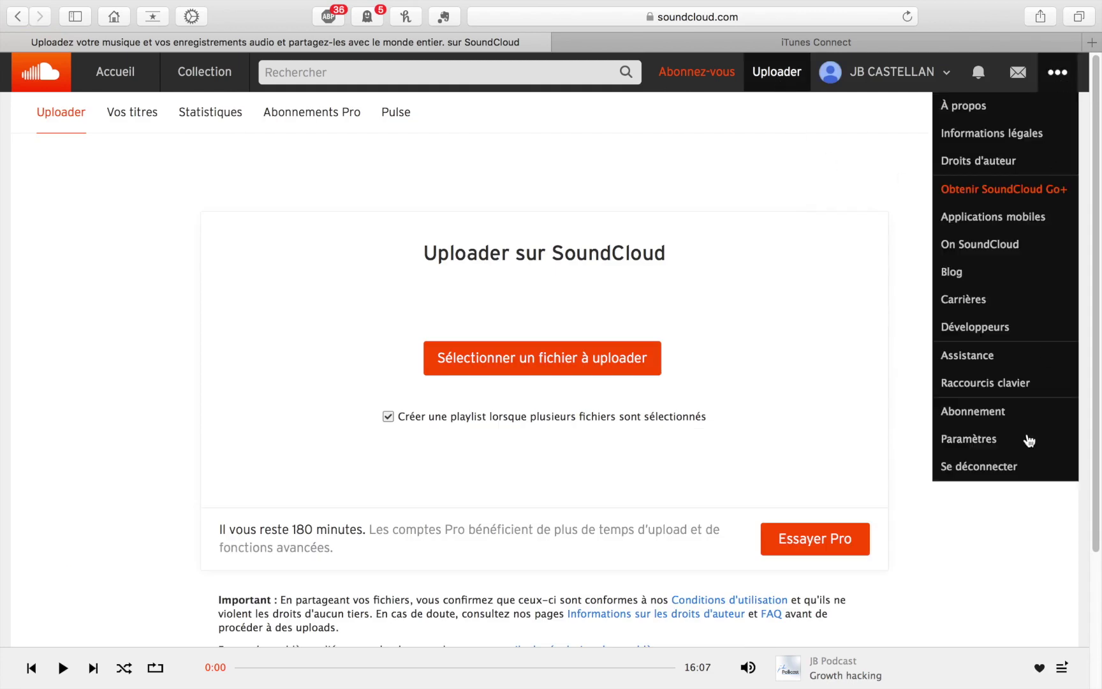
pyautogui.click(983, 446)
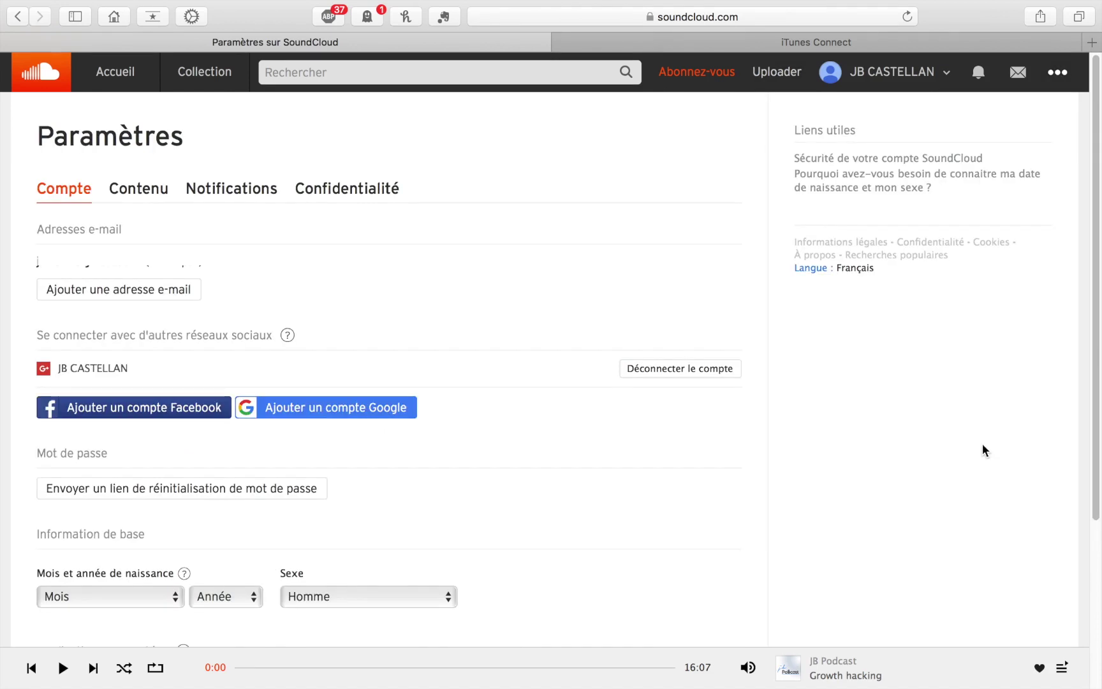
pyautogui.click(161, 196)
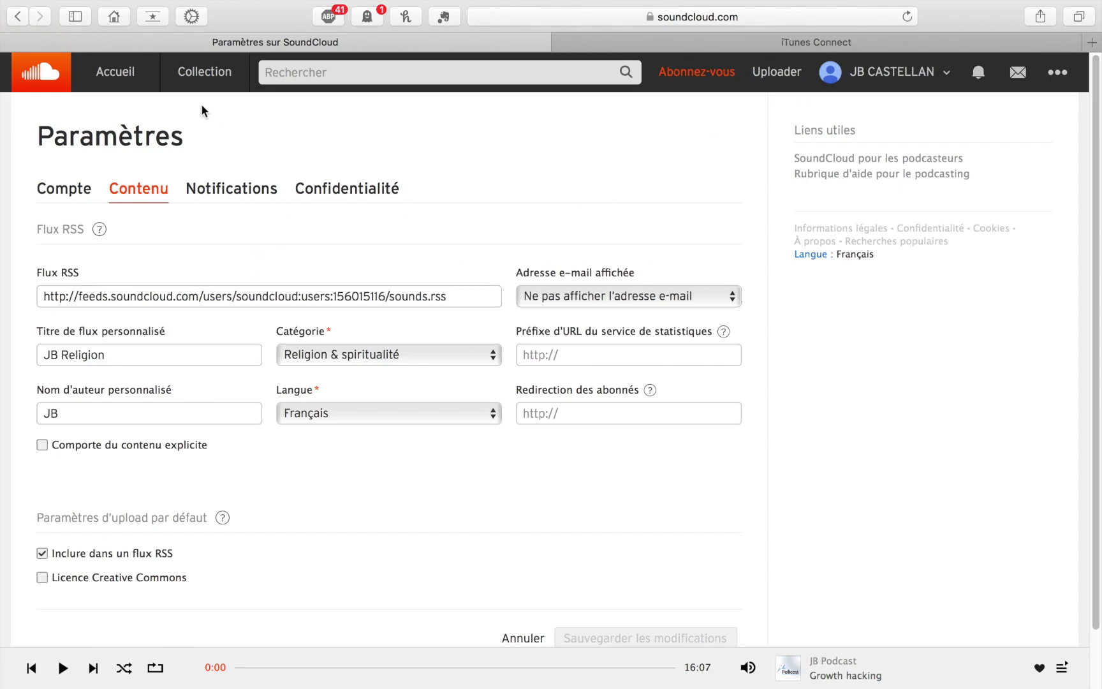
# Step: Switch to JB Podcast's feed page in Podcasts Connect in Chrome
pyautogui.click(706, 42)
pyautogui.hotkey('ctrl', 'Left')
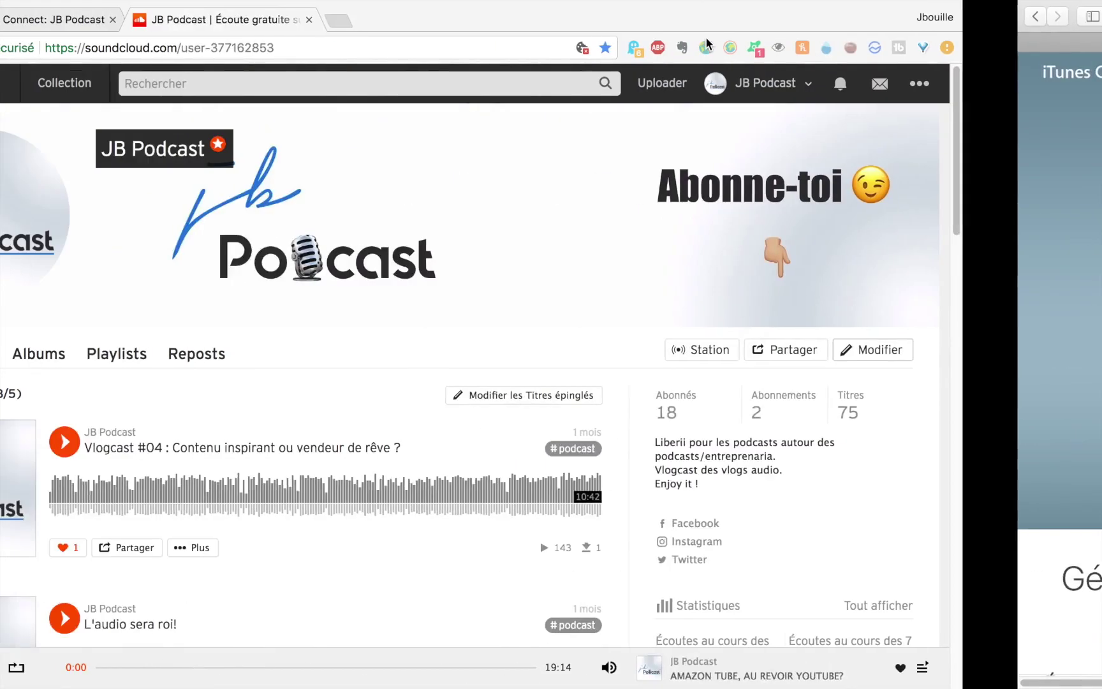
pyautogui.click(178, 18)
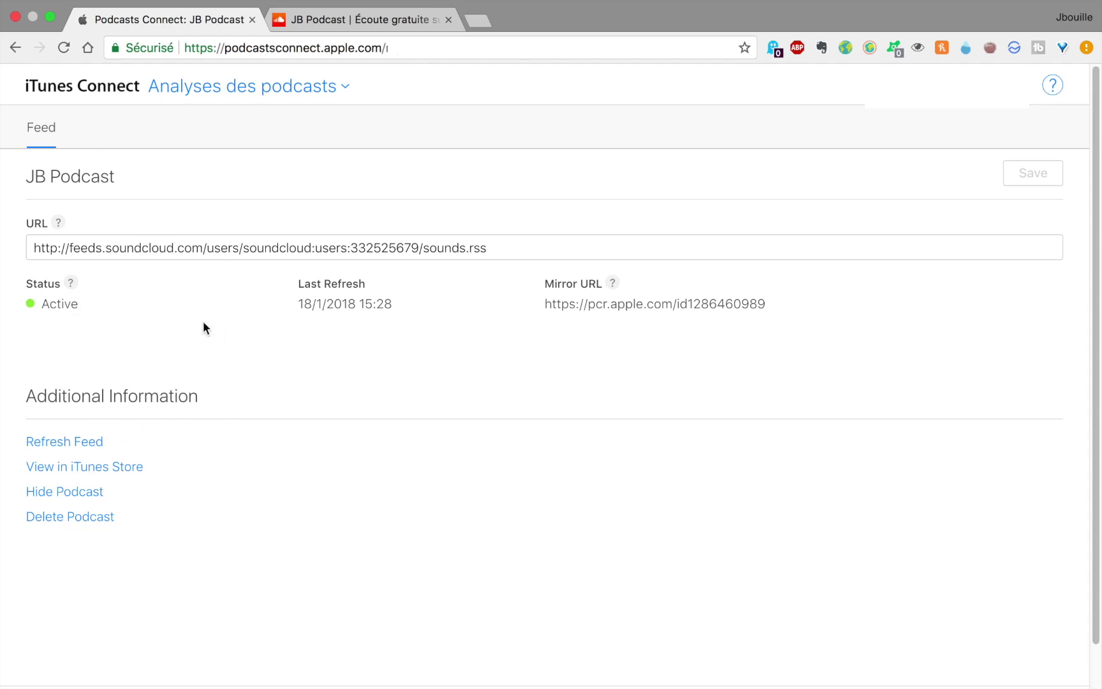
# Step: Show the Mes podcasts section and examine the other sections offered by Podcasts Connect
pyautogui.click(191, 87)
pyautogui.click(193, 87)
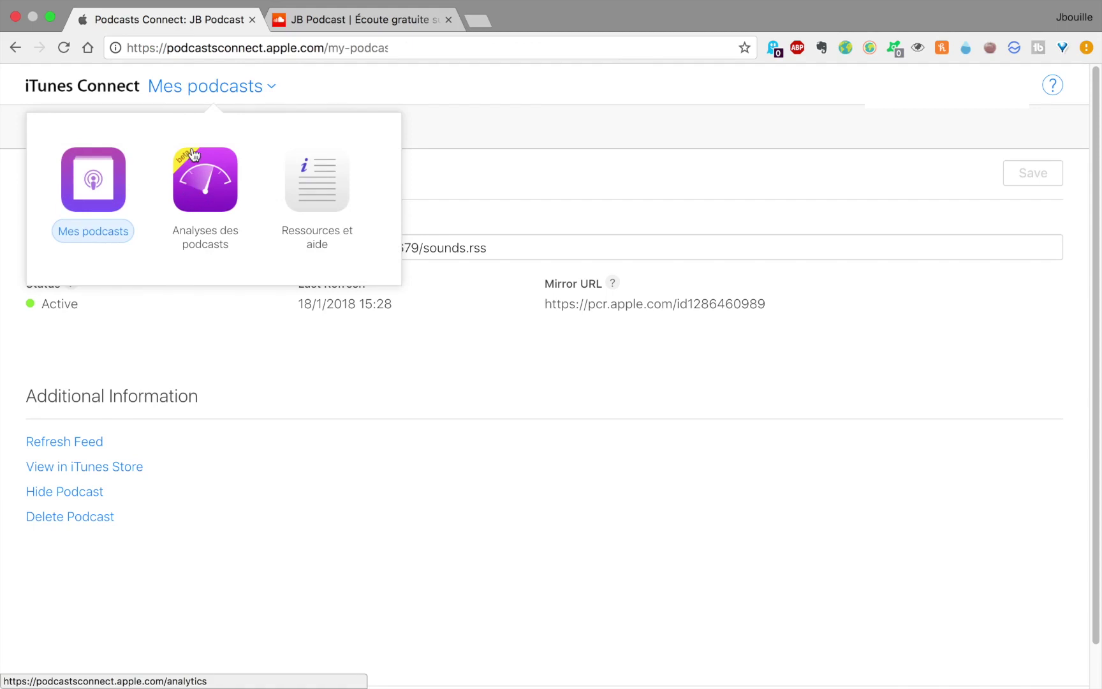
pyautogui.click(227, 328)
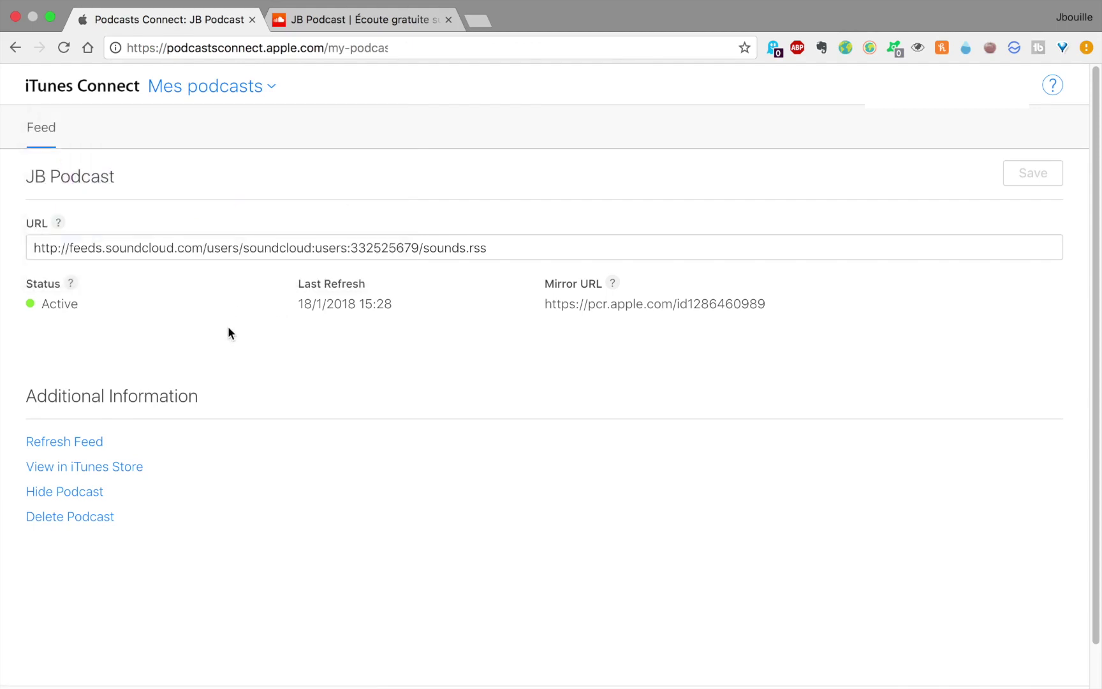
pyautogui.click(191, 90)
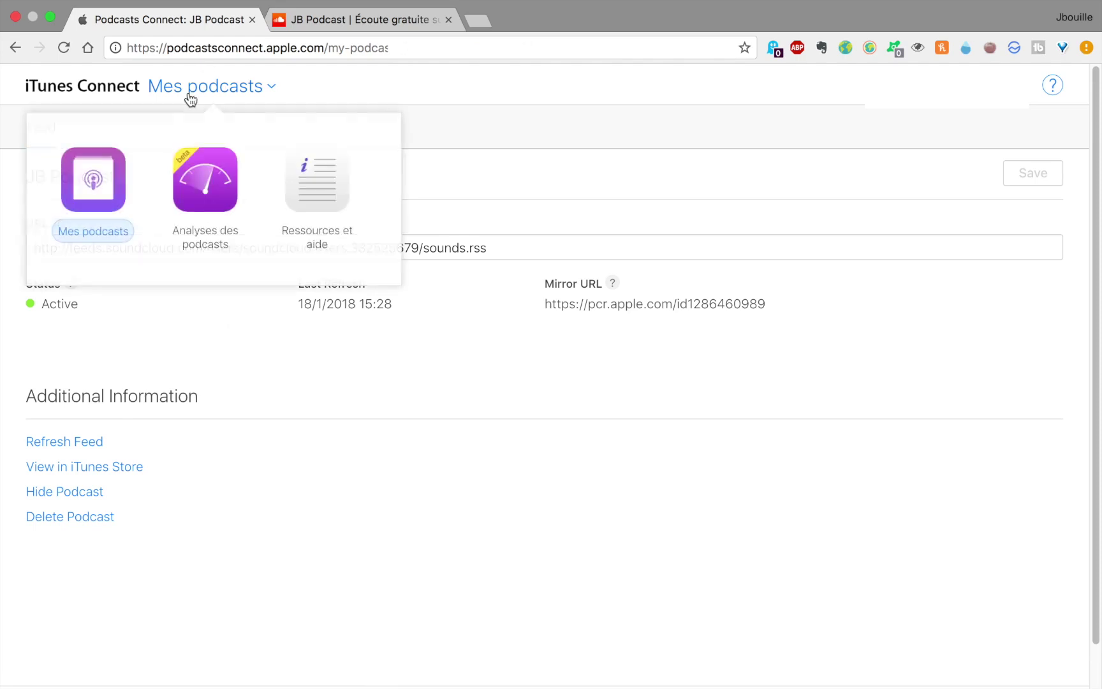
pyautogui.click(228, 338)
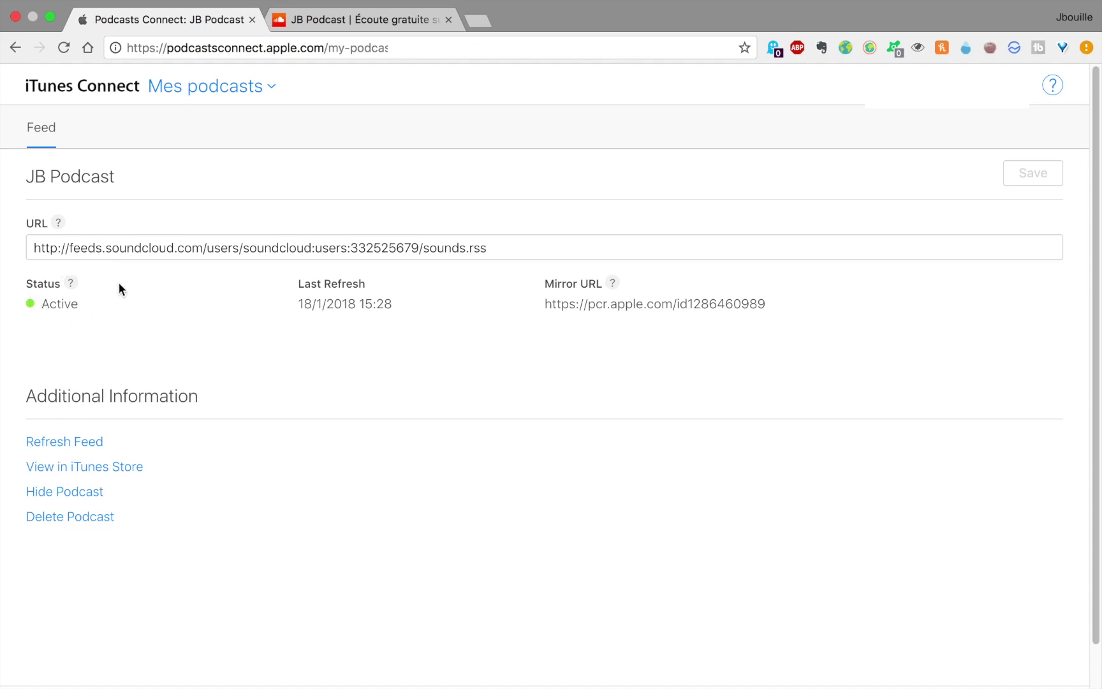
# Step: View JB Podcast in the iTunes Store, look through its episode list, and return to its feed page
pyautogui.click(103, 470)
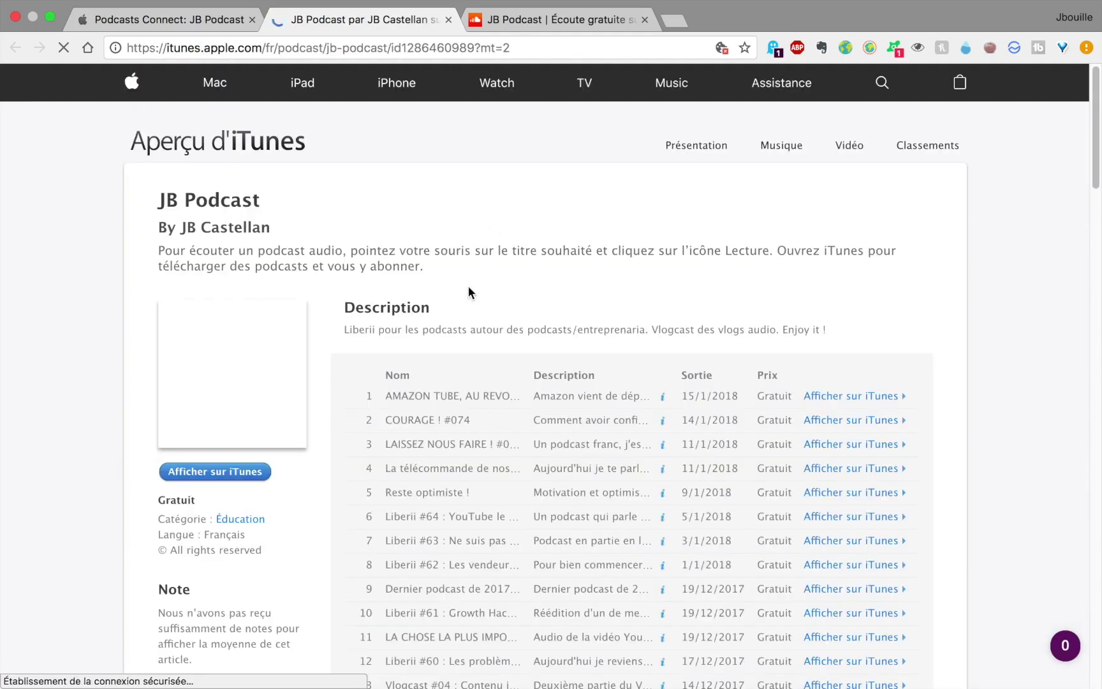
pyautogui.scroll(-20, 469, 292)
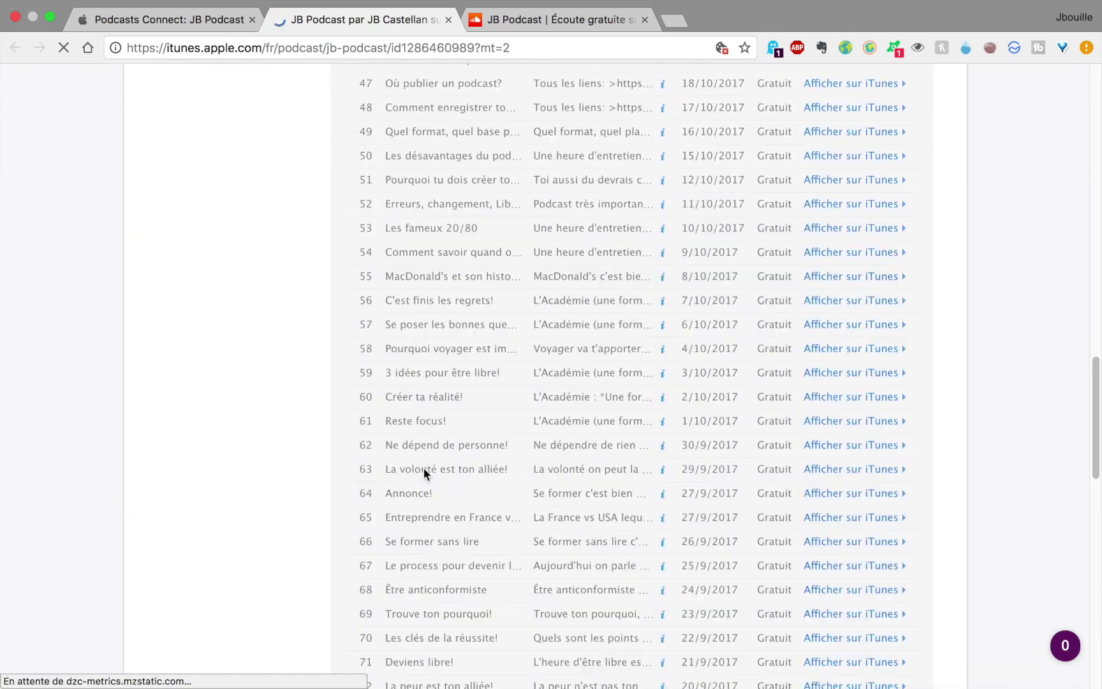
pyautogui.scroll(20, 424, 467)
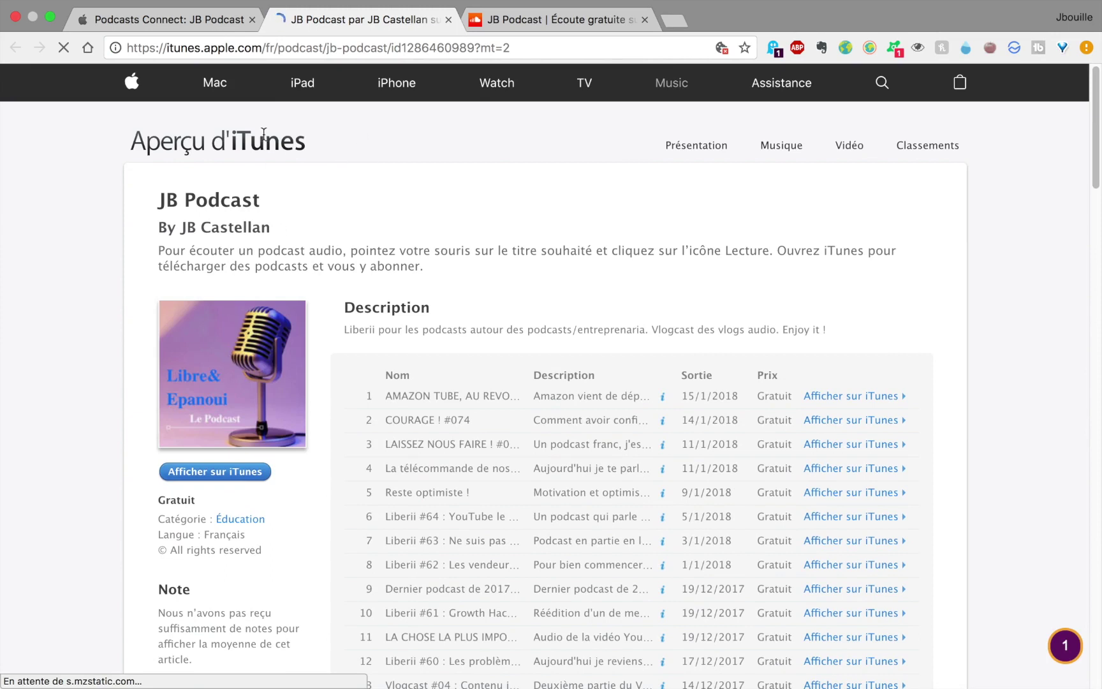
pyautogui.click(164, 22)
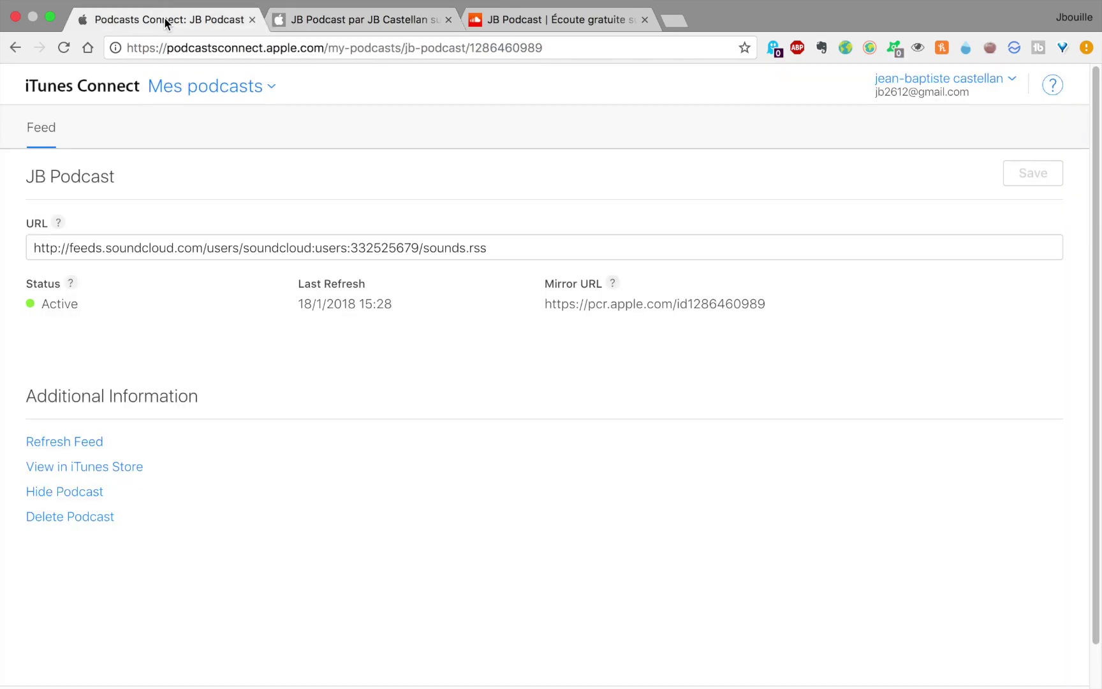
# Step: Switch from Chrome back to the SoundCloud content settings in Safari
pyautogui.click(518, 21)
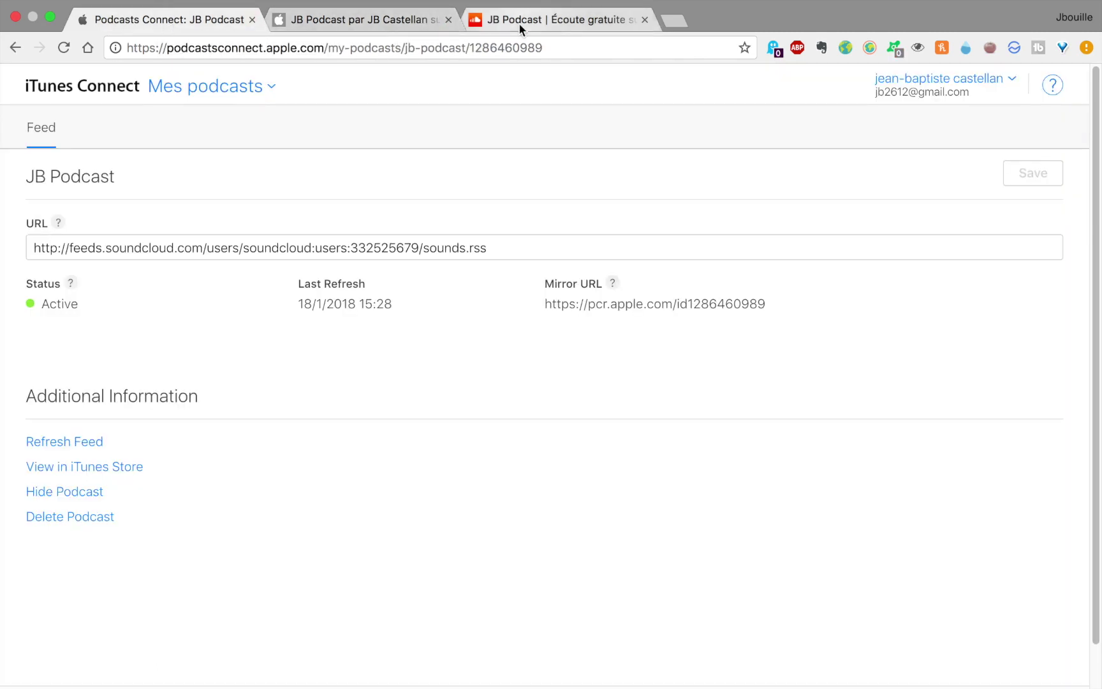
pyautogui.hotkey('ctrl', 'Right')
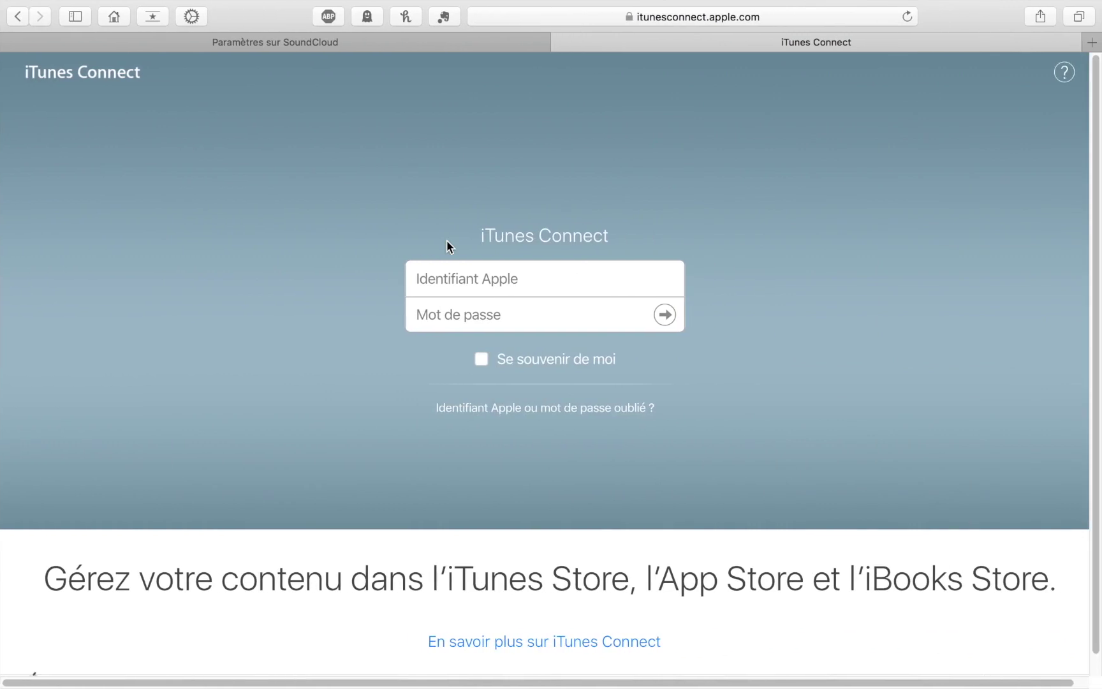
pyautogui.click(391, 44)
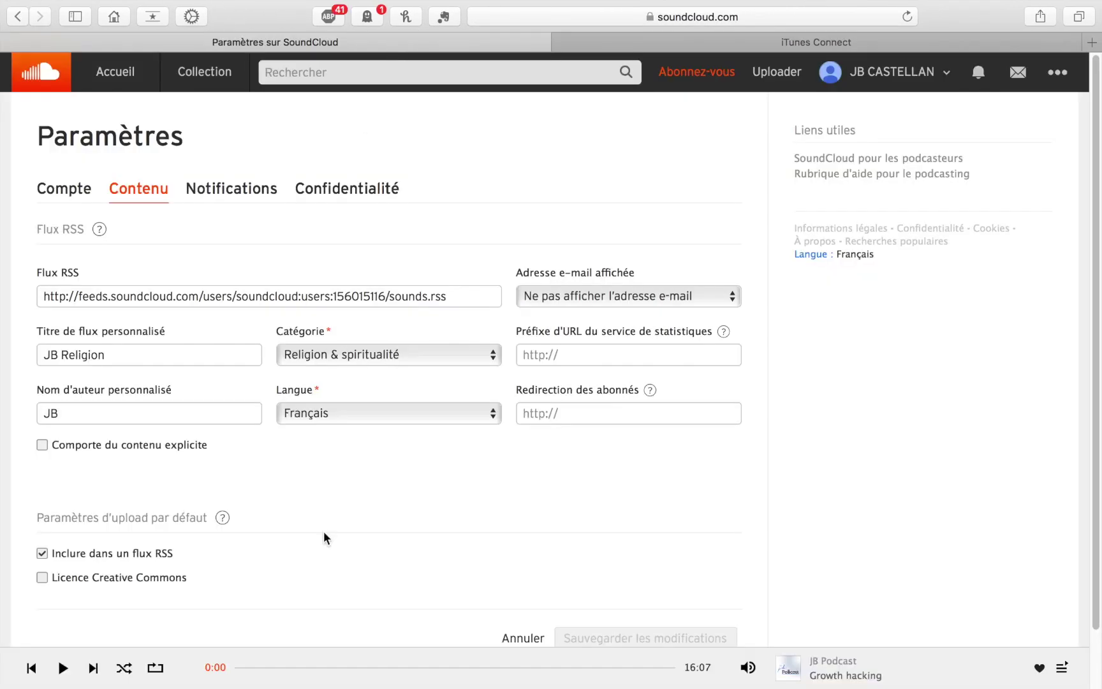